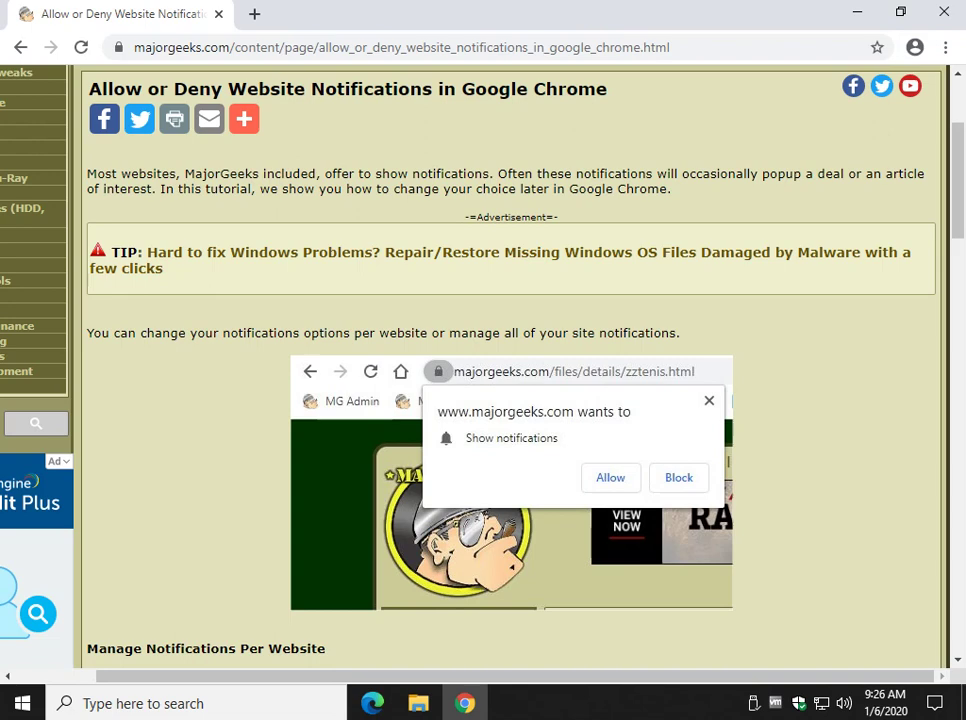
View majorgeeks.com's site permission info and highlight the 'Ask (Default)' instruction text.
scroll(510, 380, down, 1)
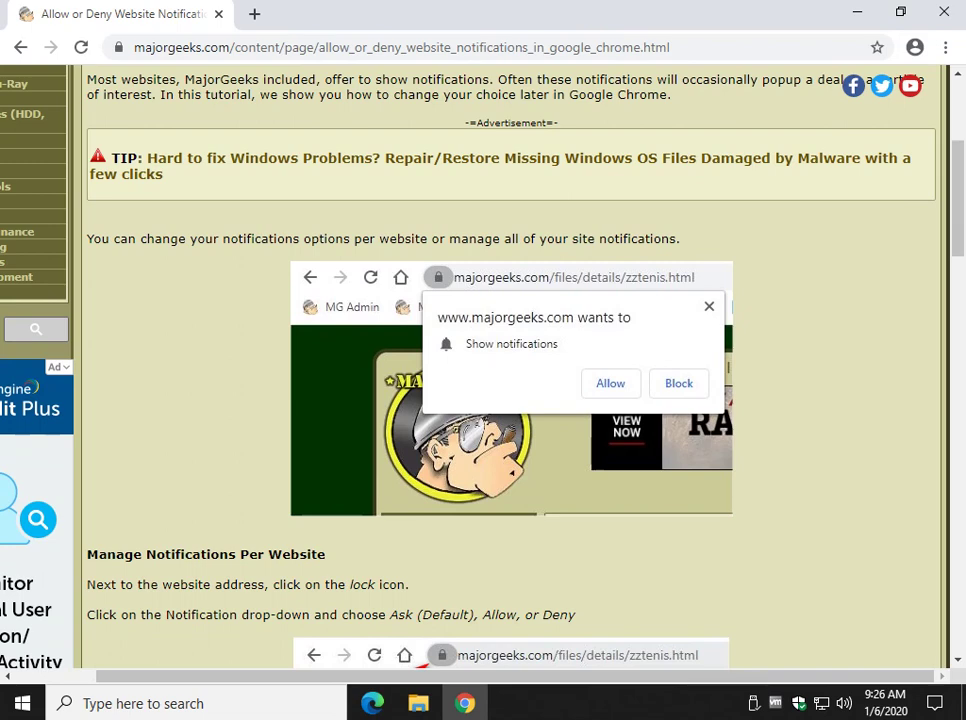
scroll(510, 380, up, 1)
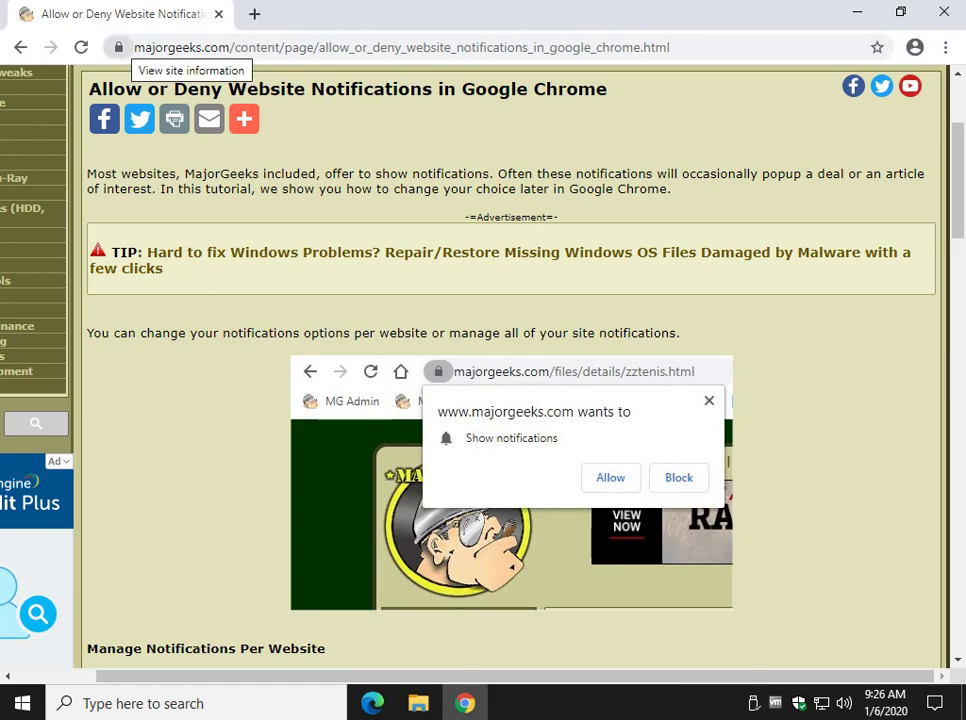
click(118, 47)
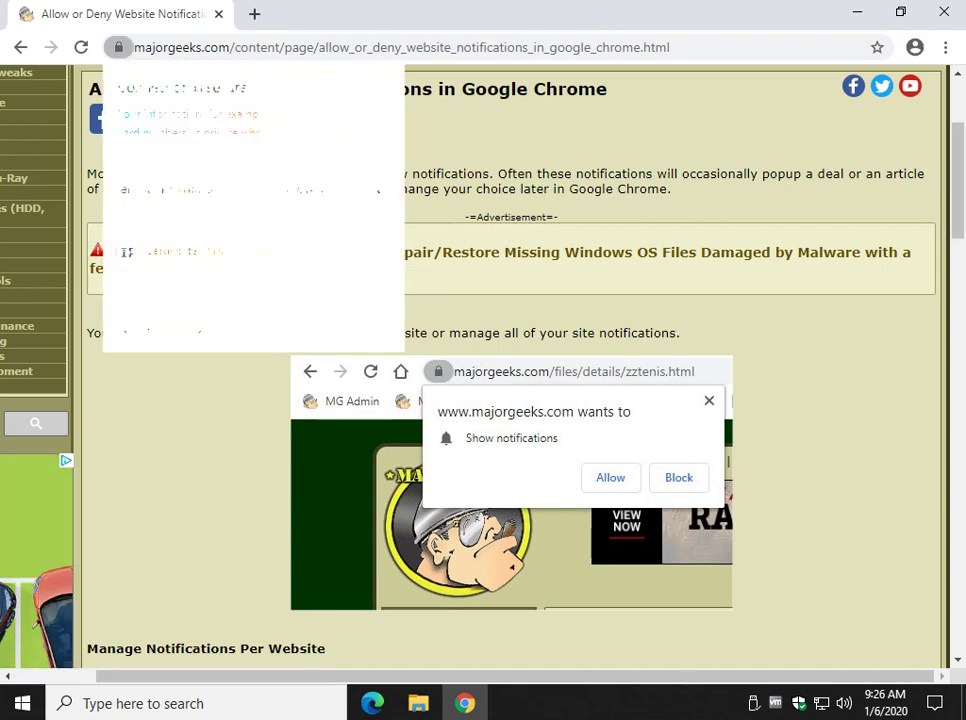
scroll(510, 400, down, 4)
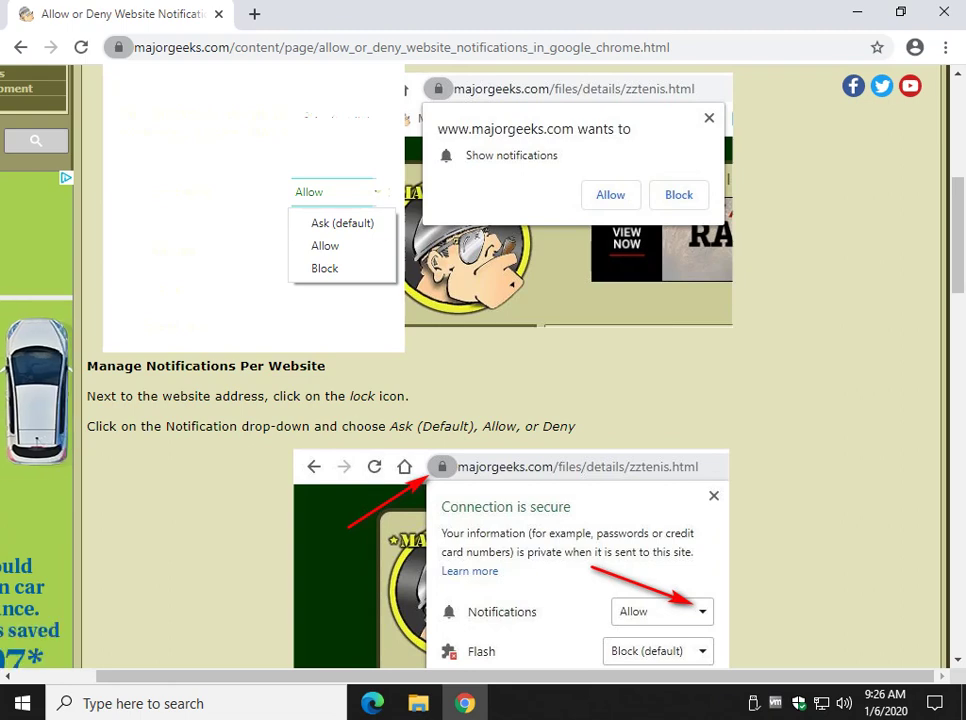
scroll(480, 380, down, 3)
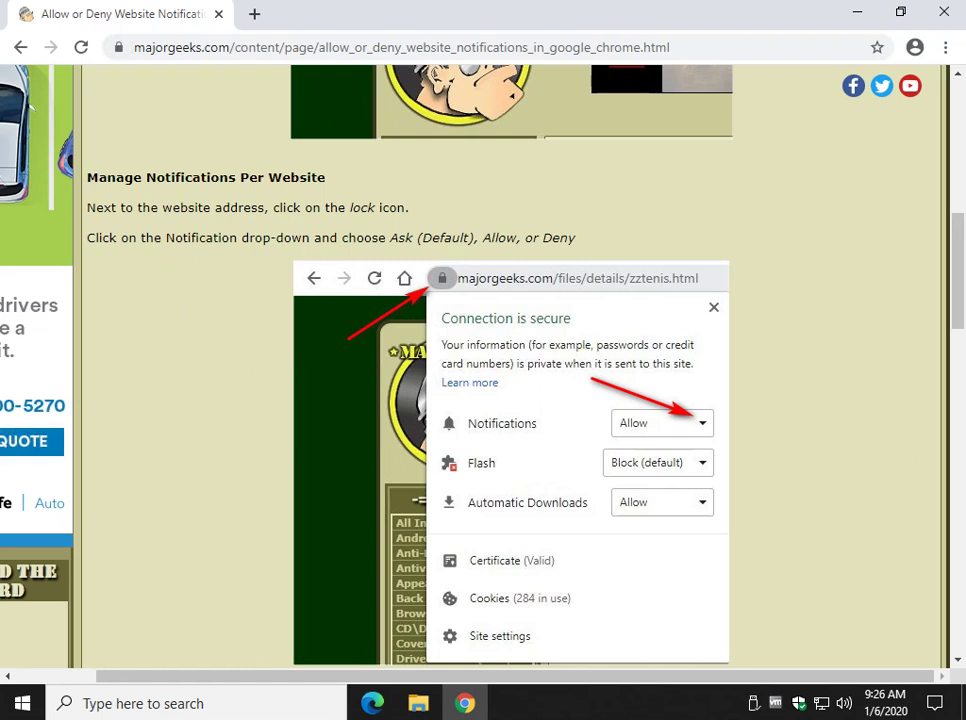
drag(387, 238, 478, 238)
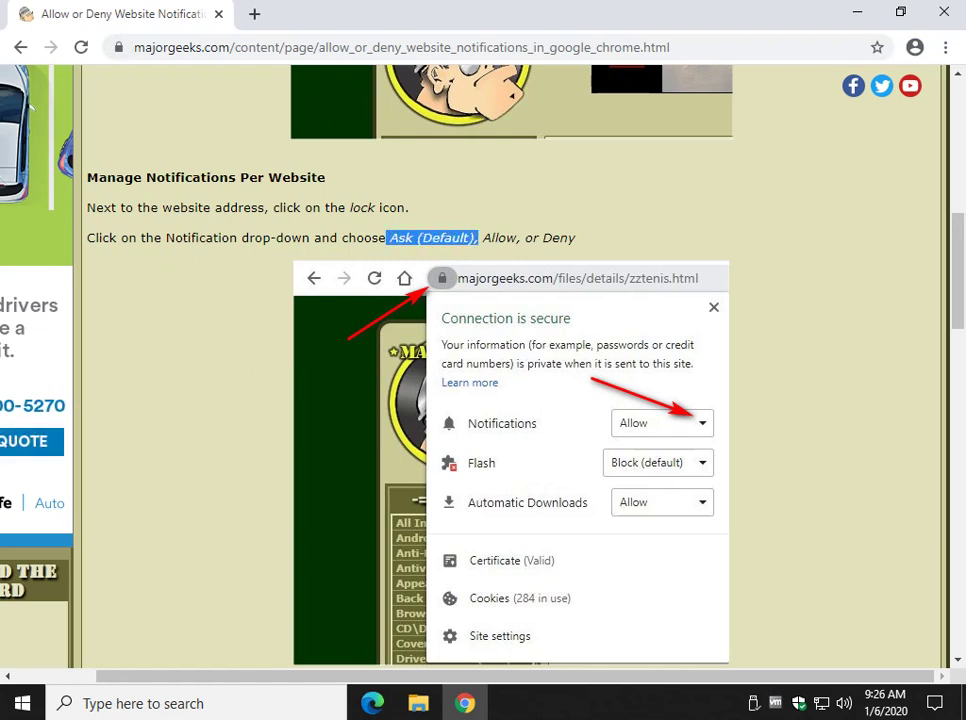
click(326, 180)
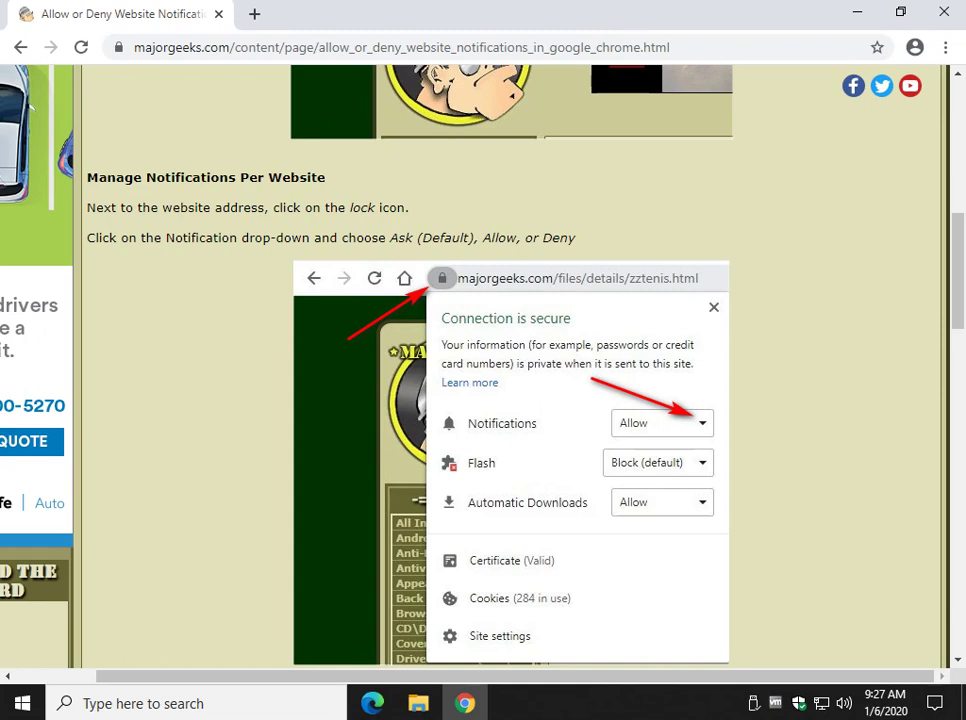
Copy the chrome://settings/content/notifications?search=site+settings address from 'Manage Notifications For All Websites'.
scroll(510, 400, down, 2)
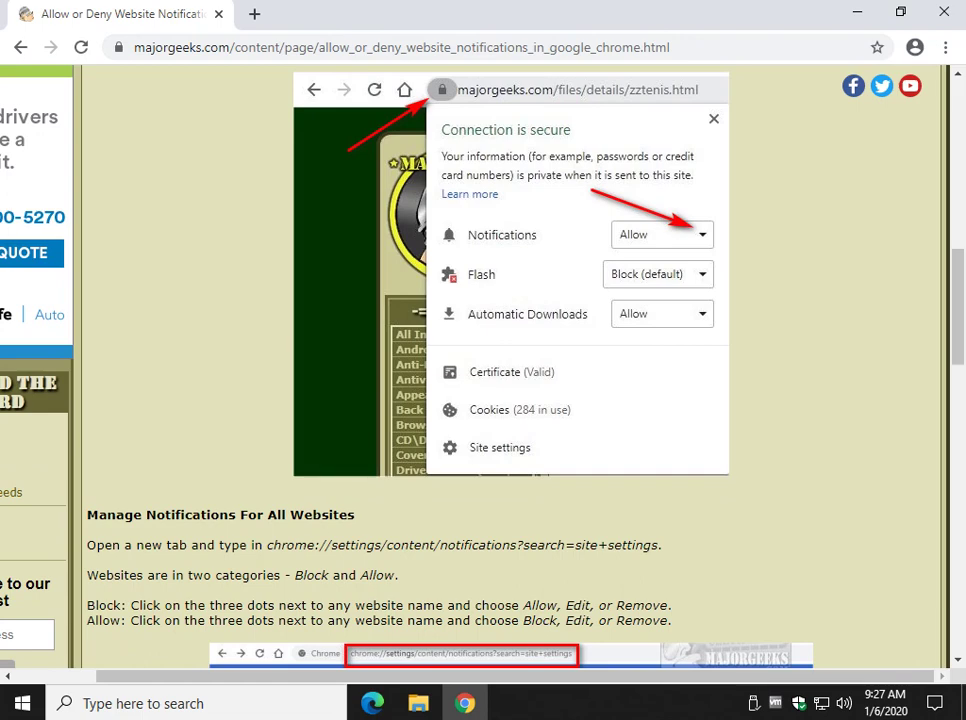
scroll(483, 370, down, 3)
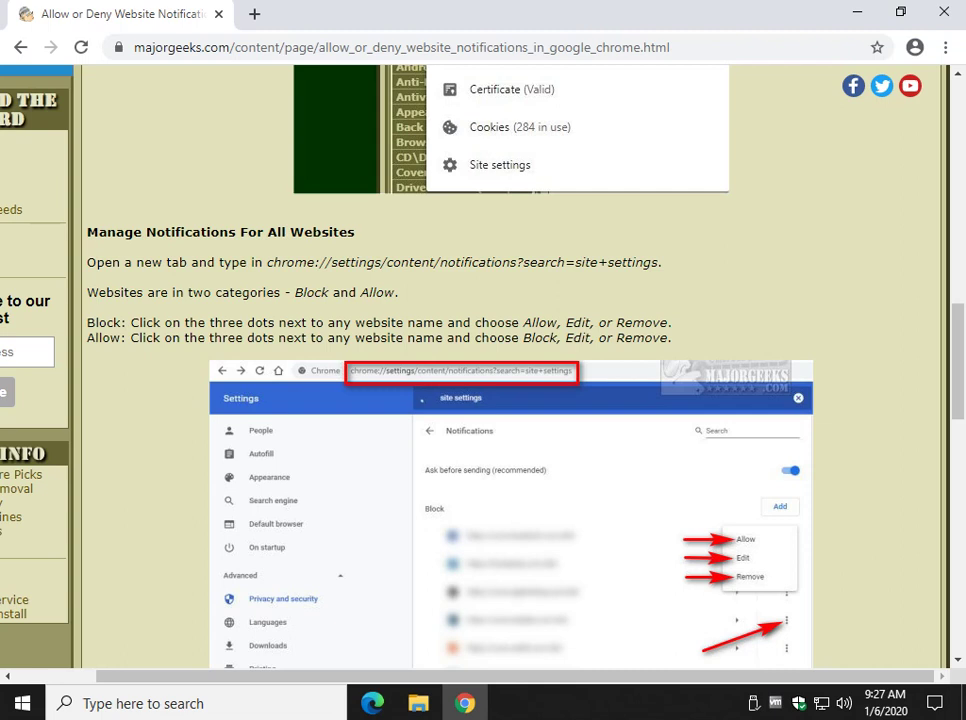
drag(267, 262, 658, 262)
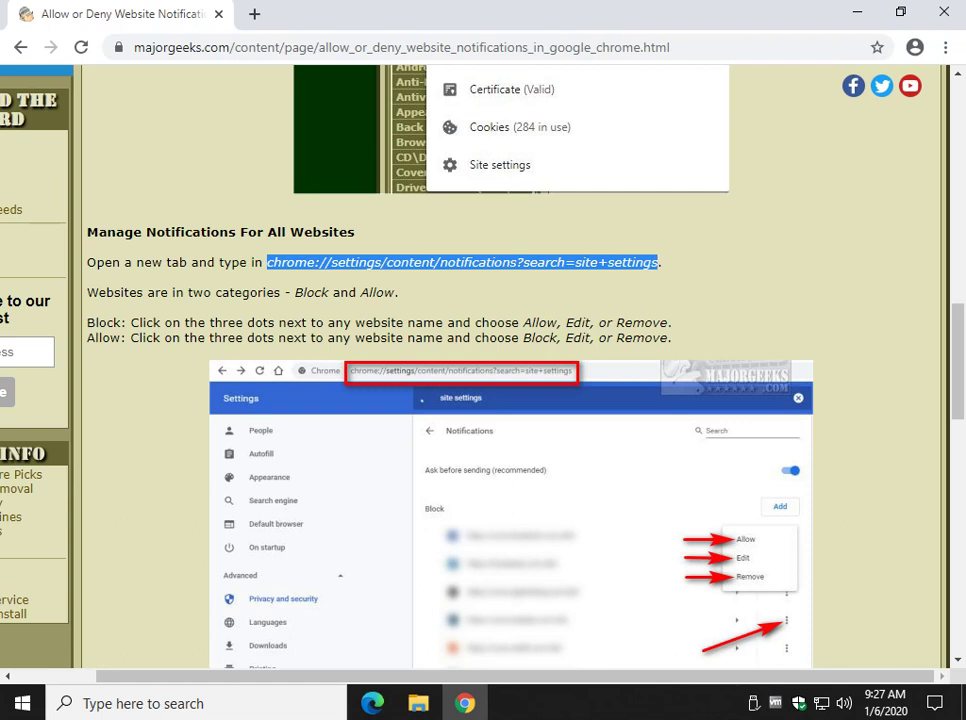
right_click(620, 262)
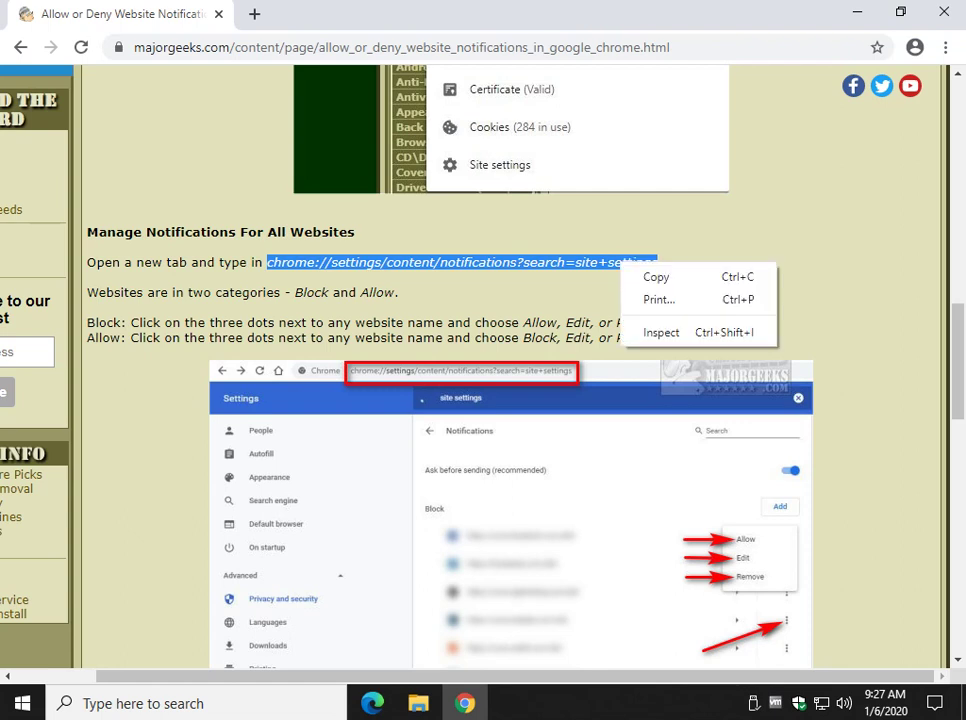
click(660, 276)
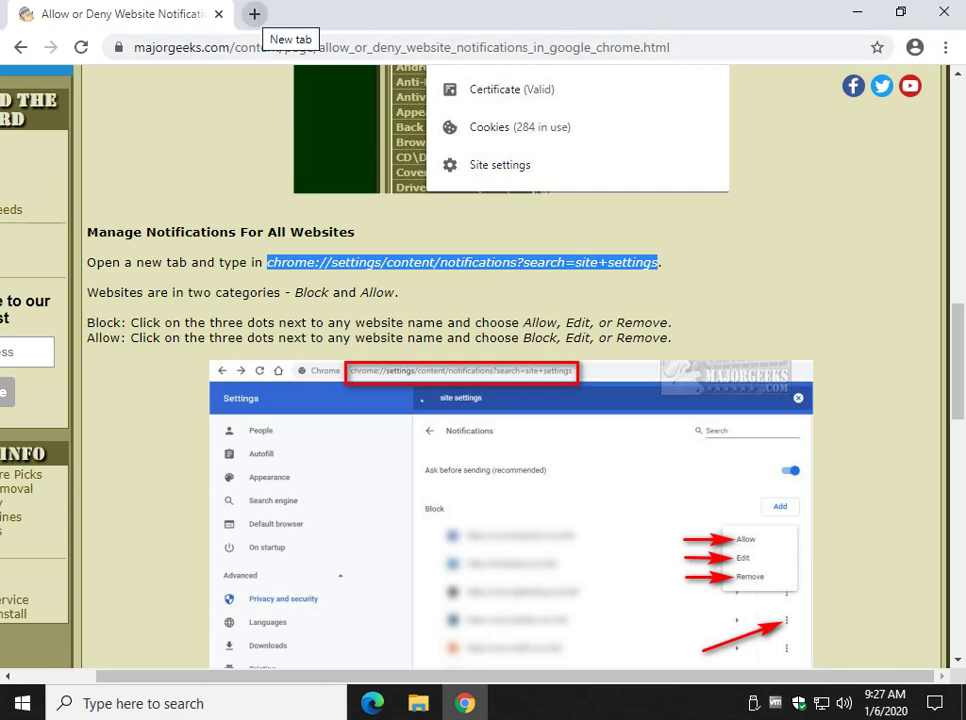
Load the copied chrome://settings/content/notifications?search=site+settings address in a new tab.
click(254, 14)
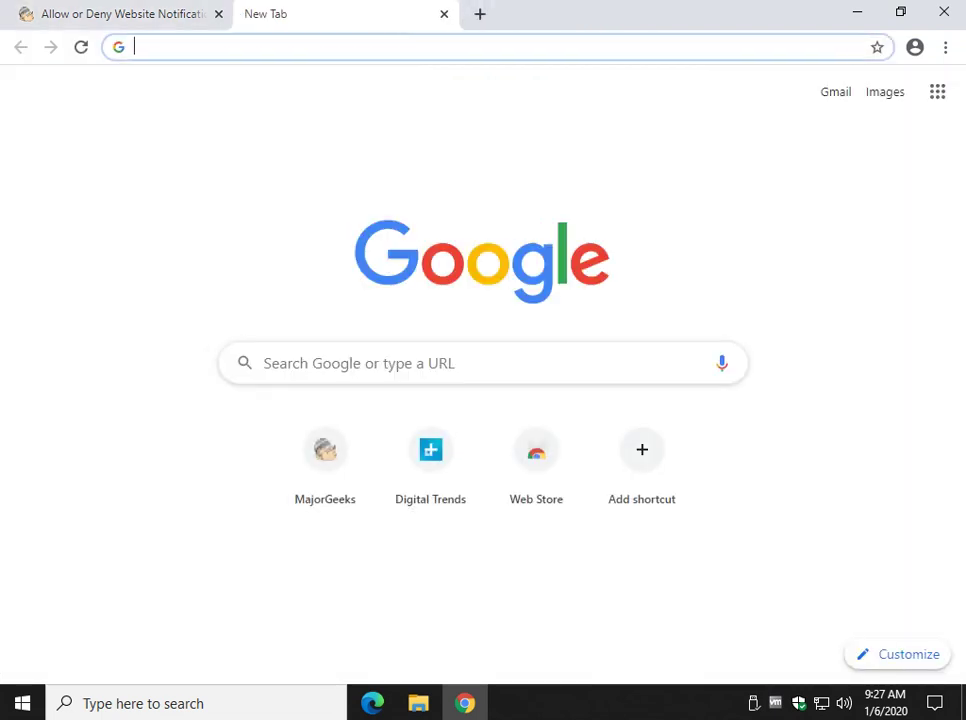
right_click(389, 47)
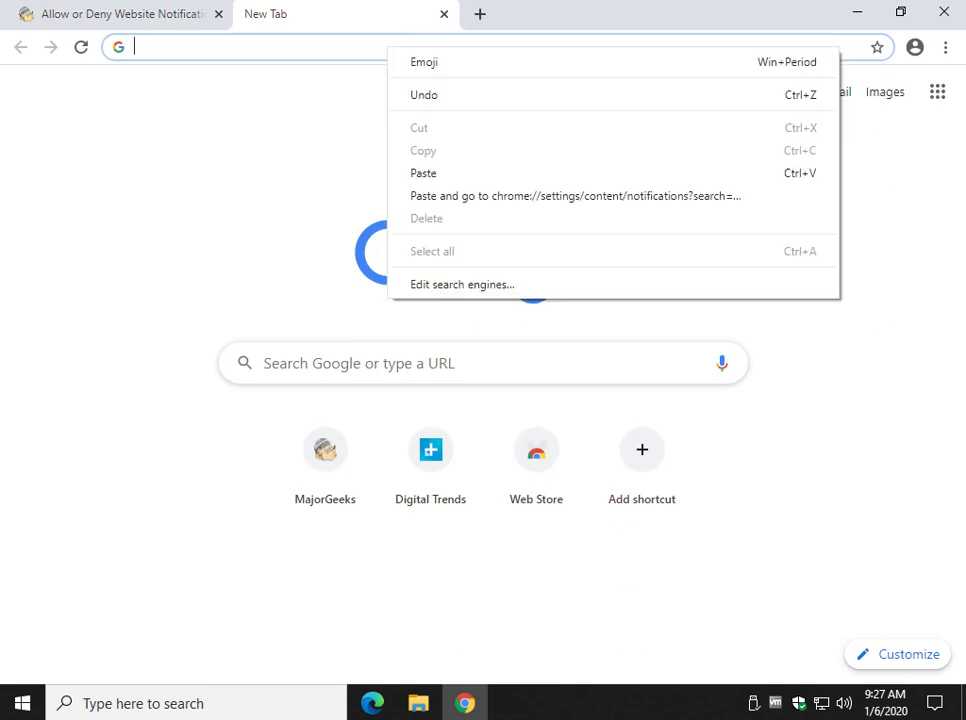
key(Escape)
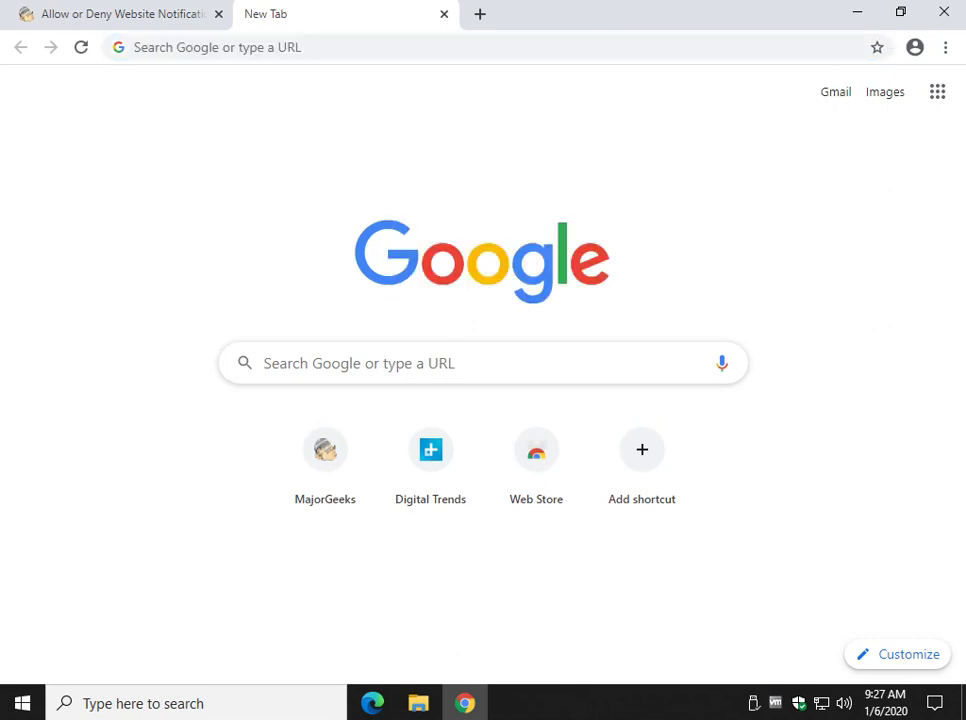
click(134, 47)
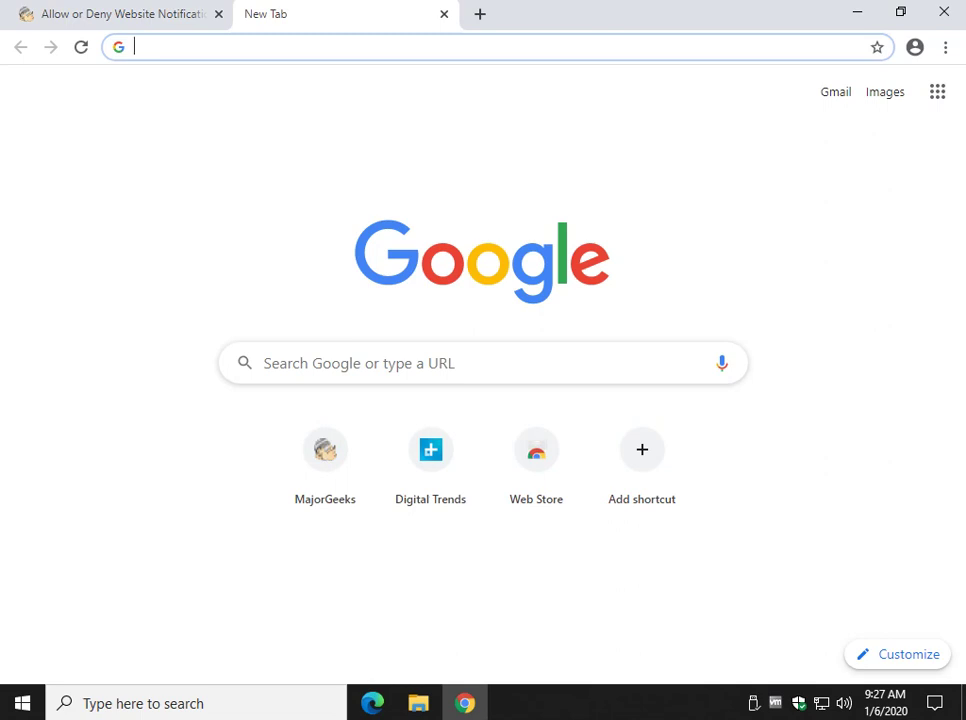
key(ctrl+v)
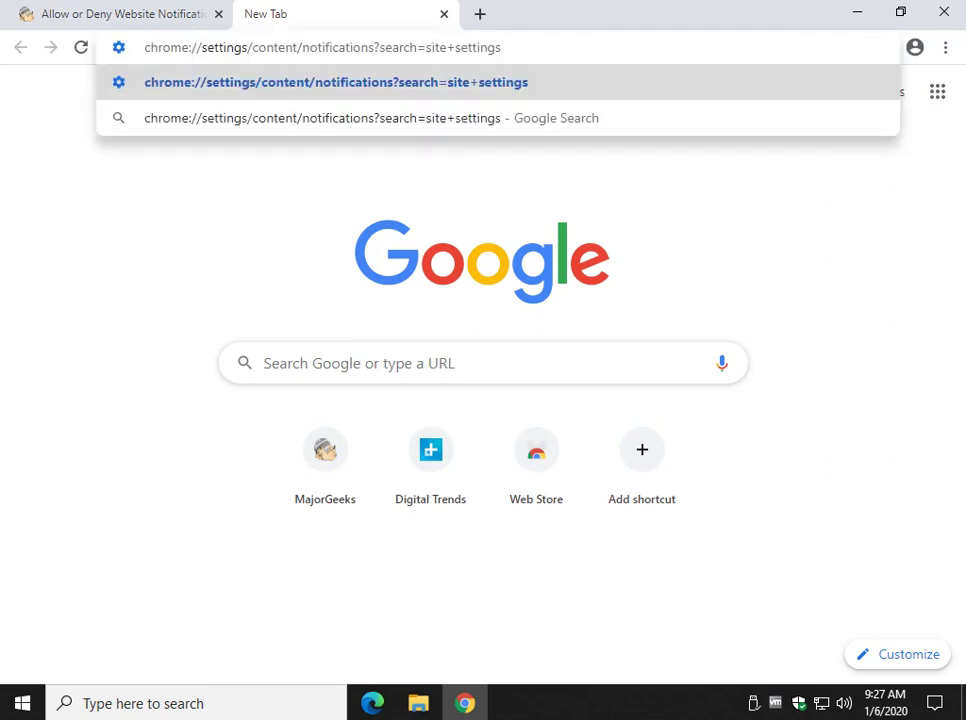
key(Return)
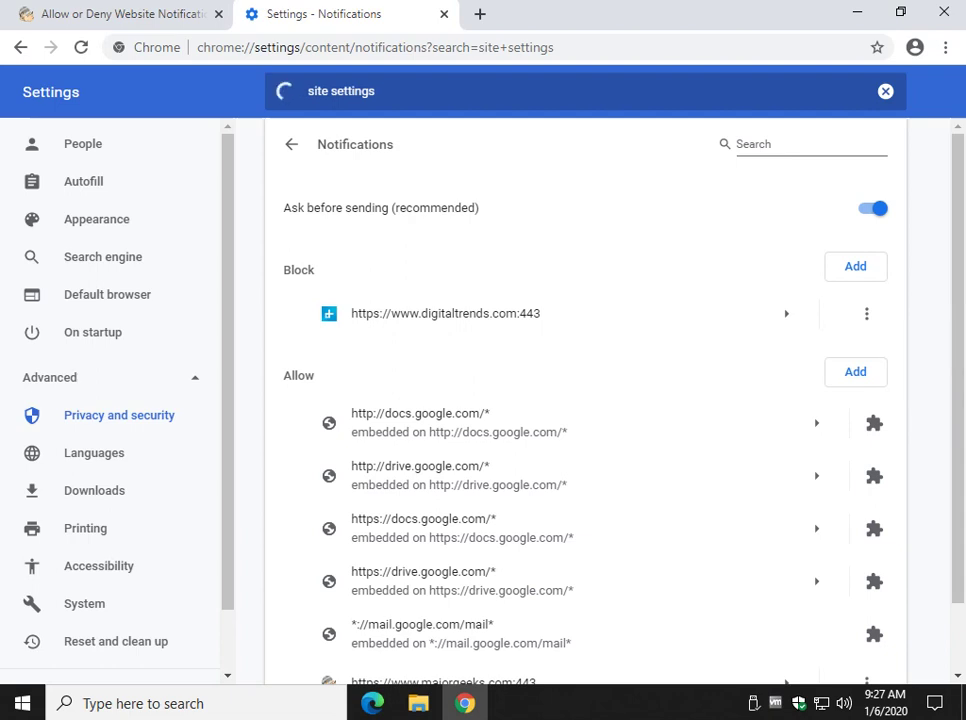
click(866, 313)
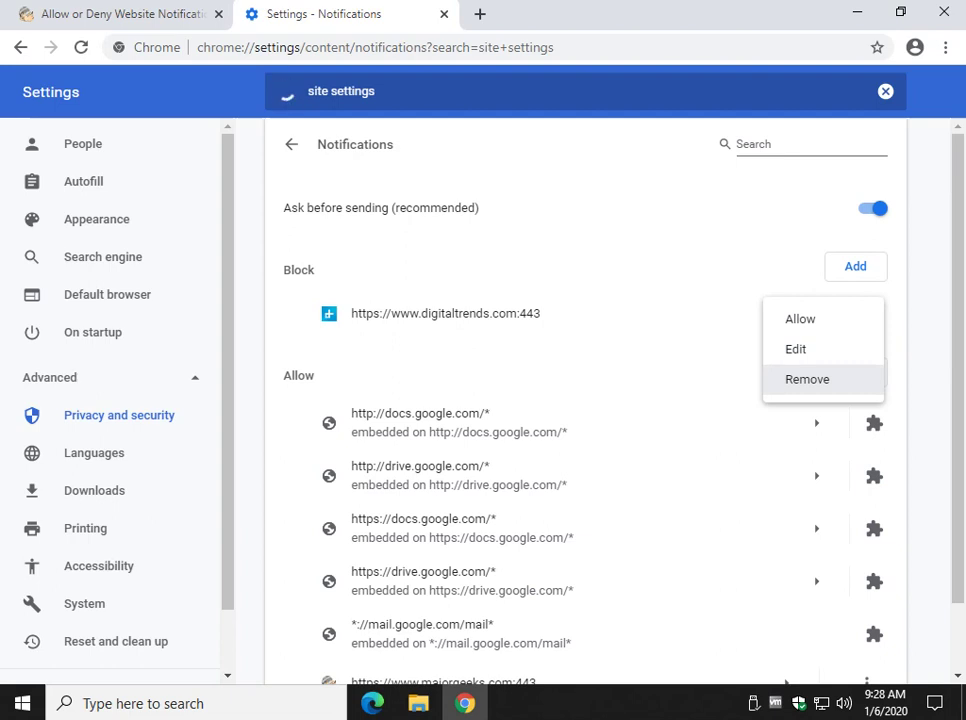
click(796, 349)
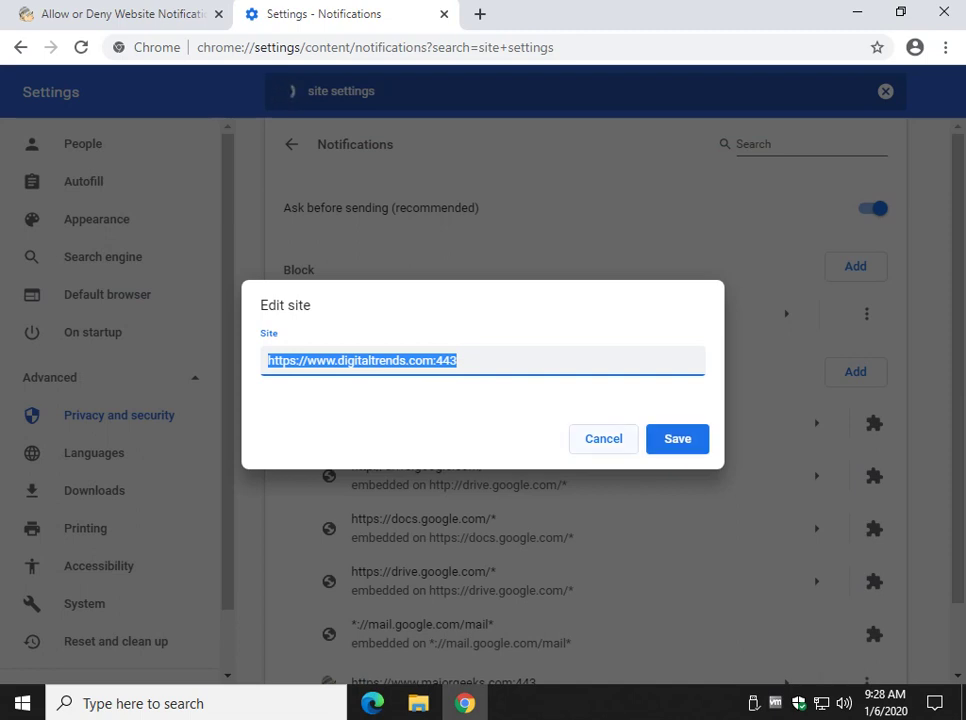
key(Escape)
key(Return)
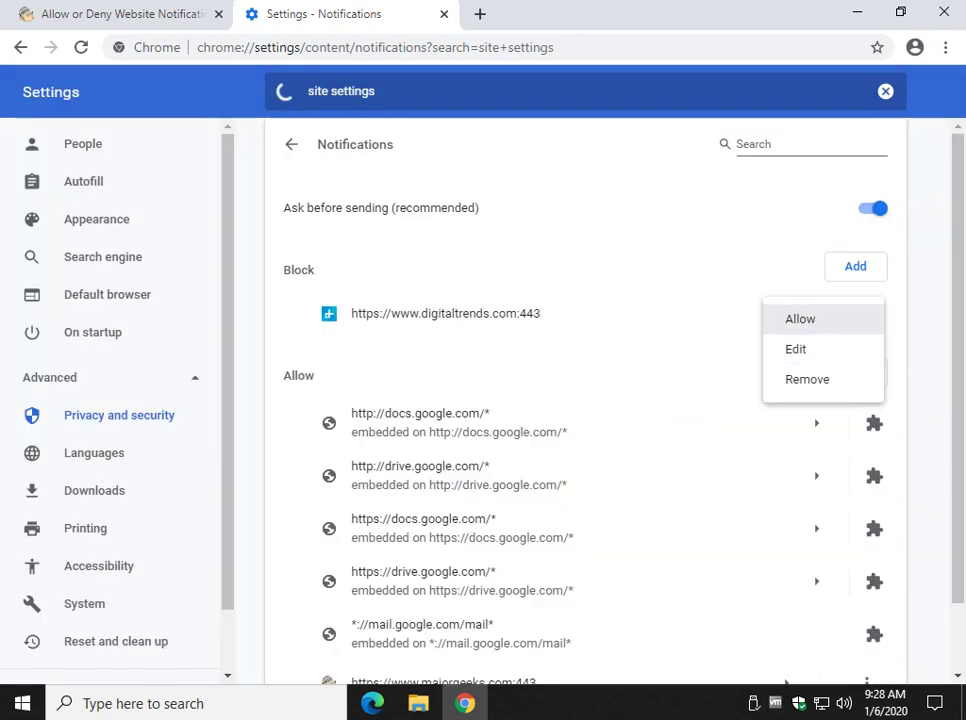
key(Up)
key(Up)
key(Up)
key(Up)
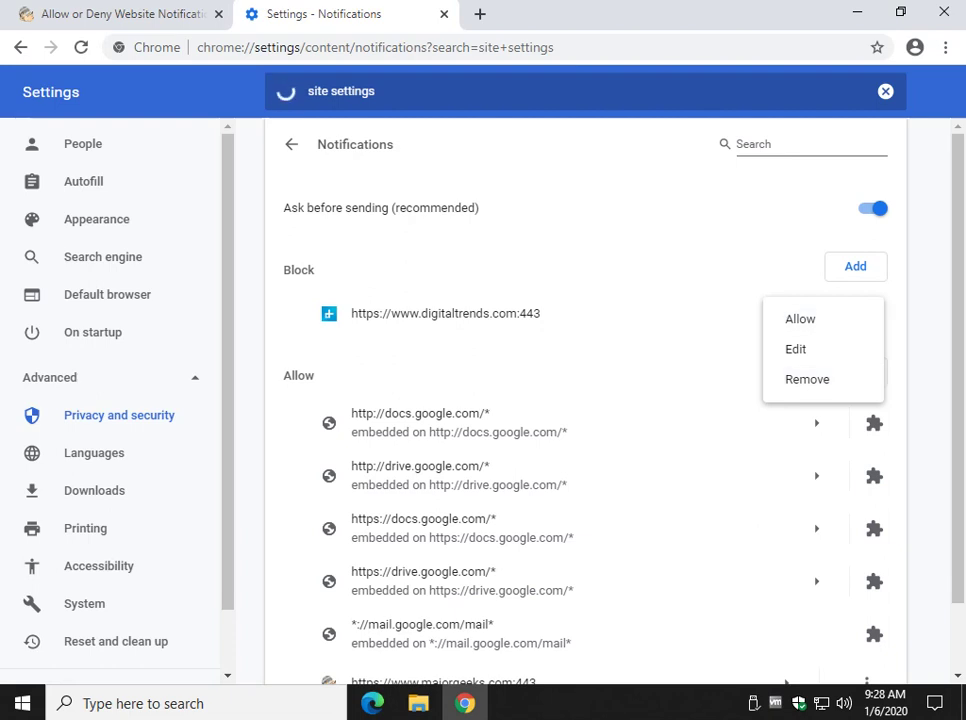
key(Escape)
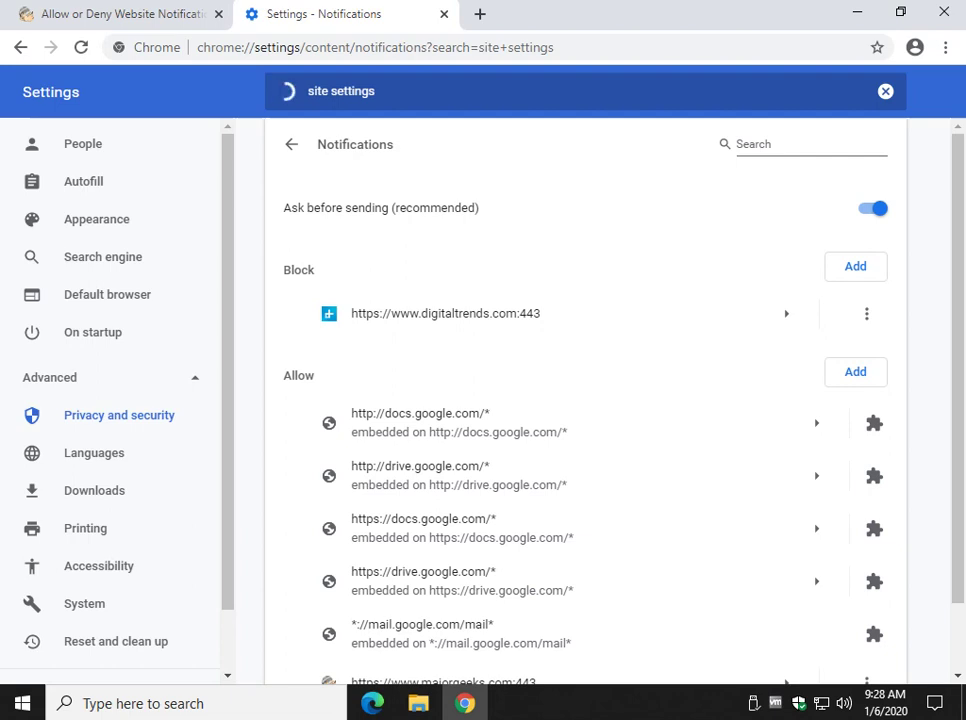
Block notifications from majorgeeks.com.
scroll(585, 400, down, 2)
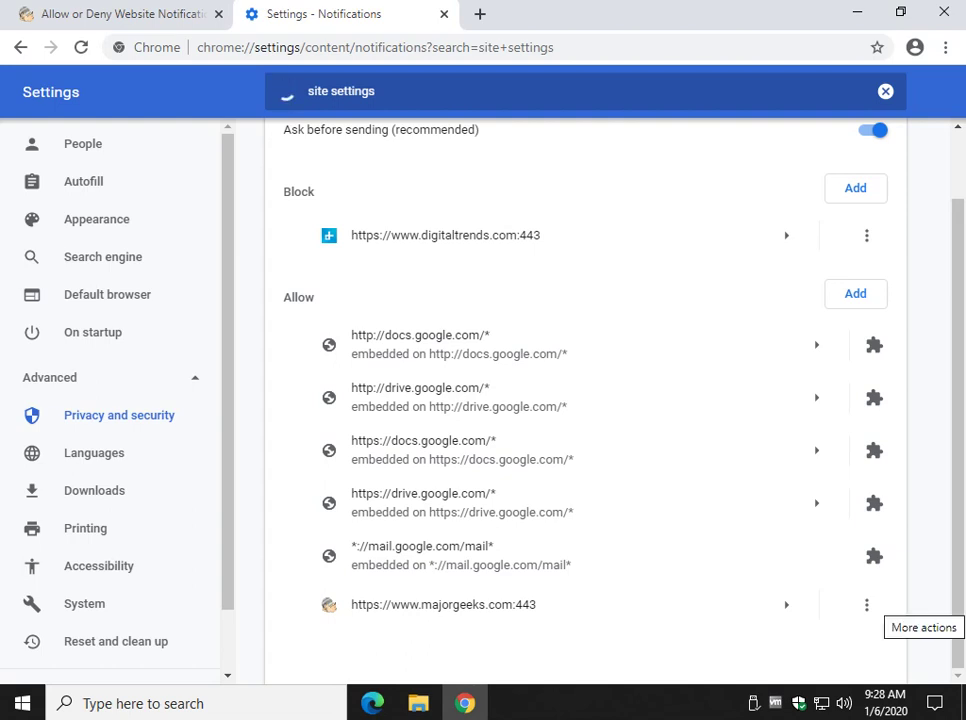
click(866, 604)
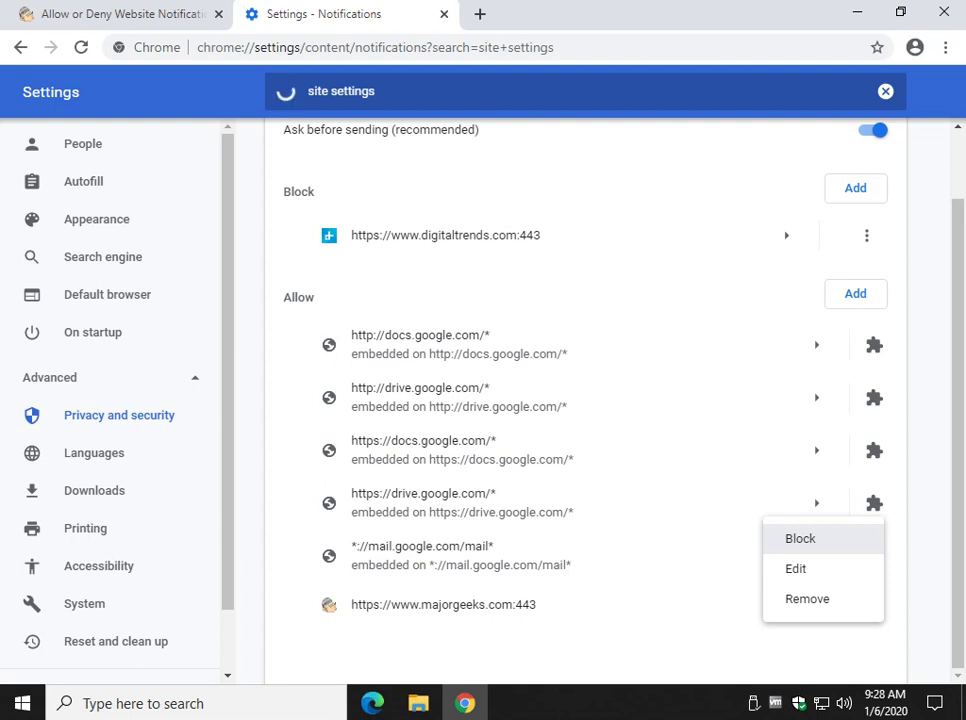
click(800, 538)
Move majorgeeks.com from the Block list back to allowed notifications.
scroll(585, 400, up, 1)
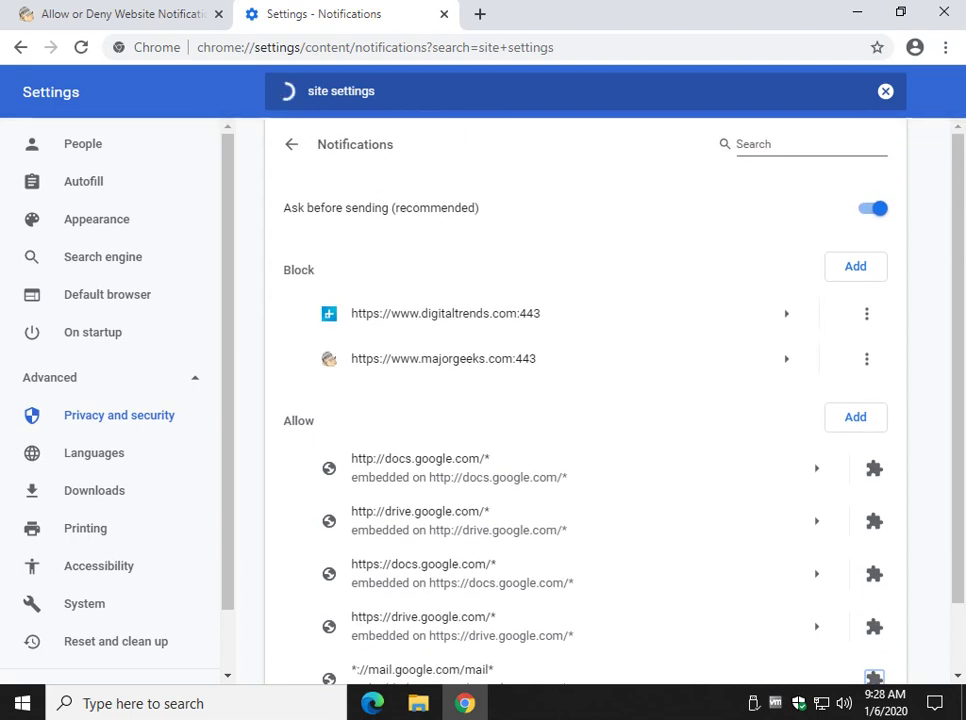
click(866, 358)
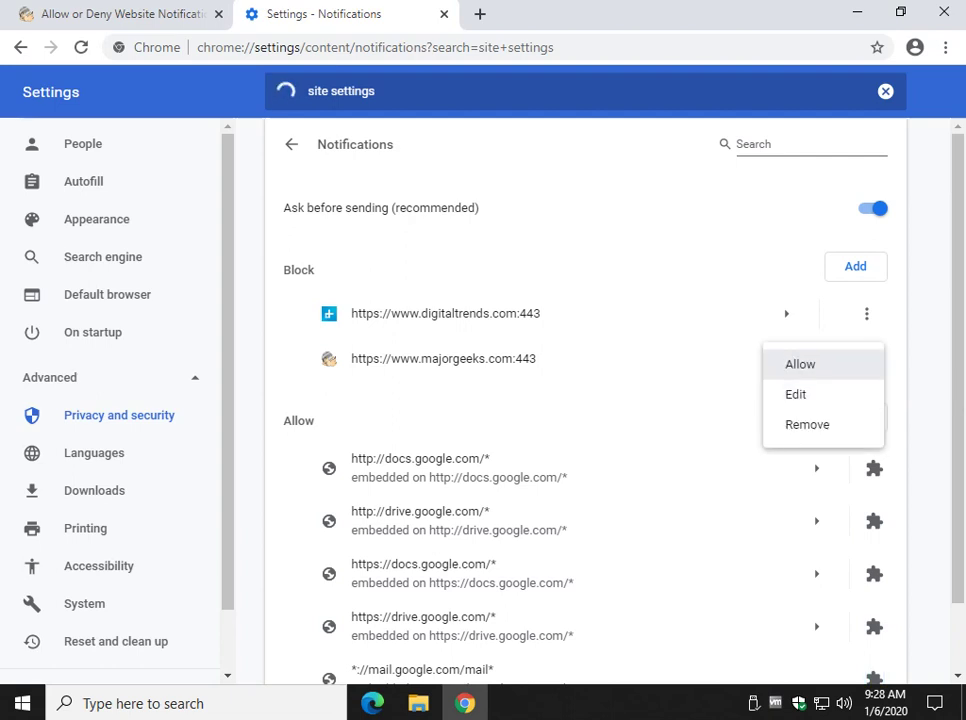
key(Return)
Look through digitaltrends.com's notification actions, leaving it blocked.
scroll(585, 400, down, 1)
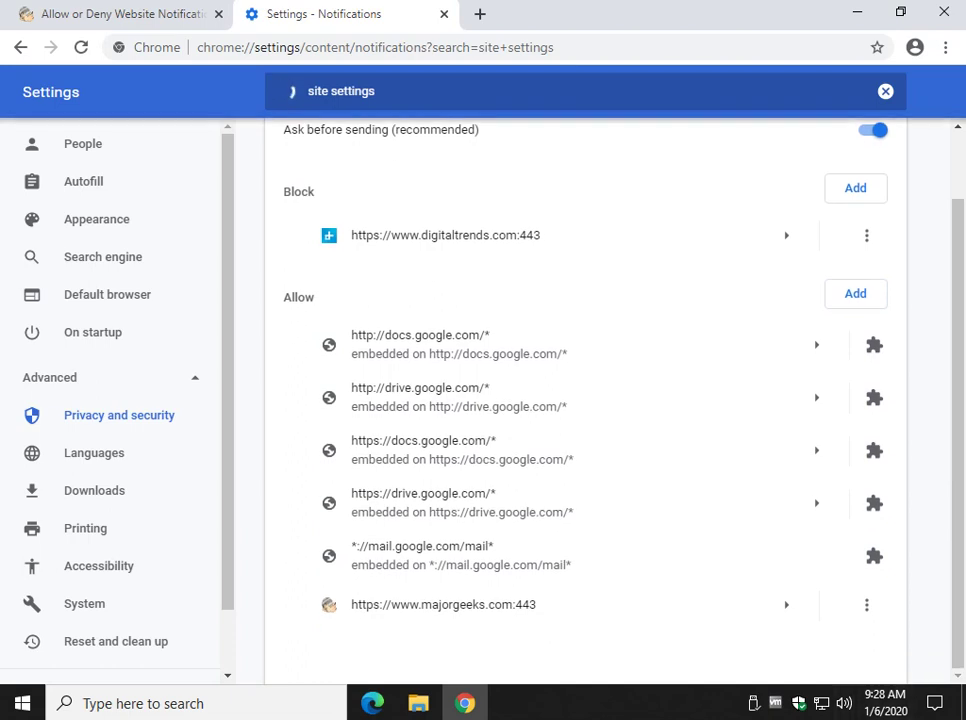
key(Return)
key(Down)
key(Down)
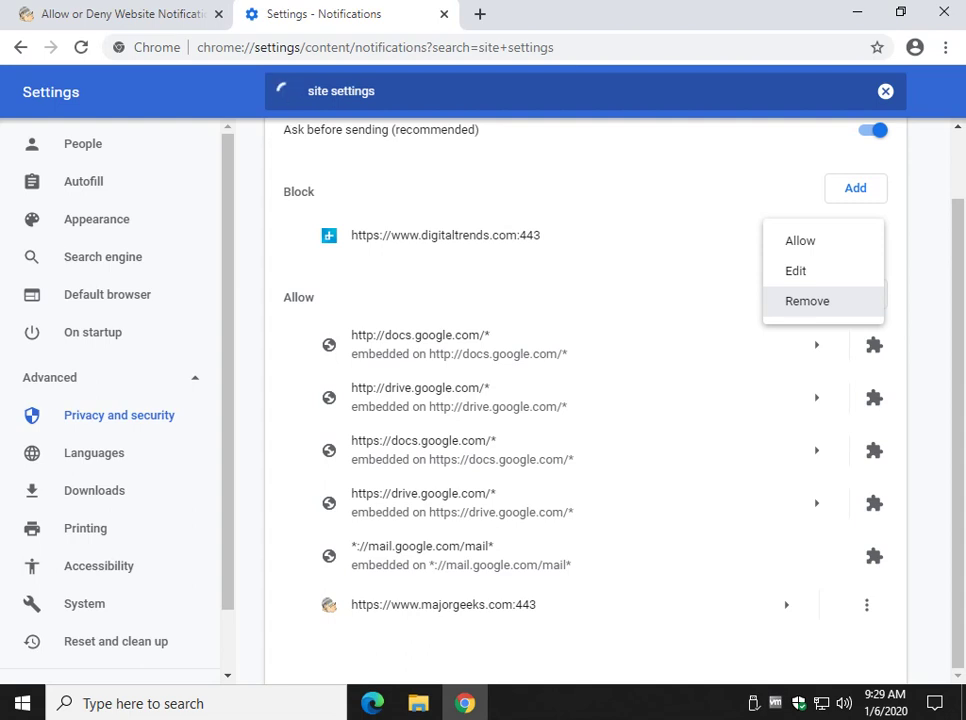
key(Return)
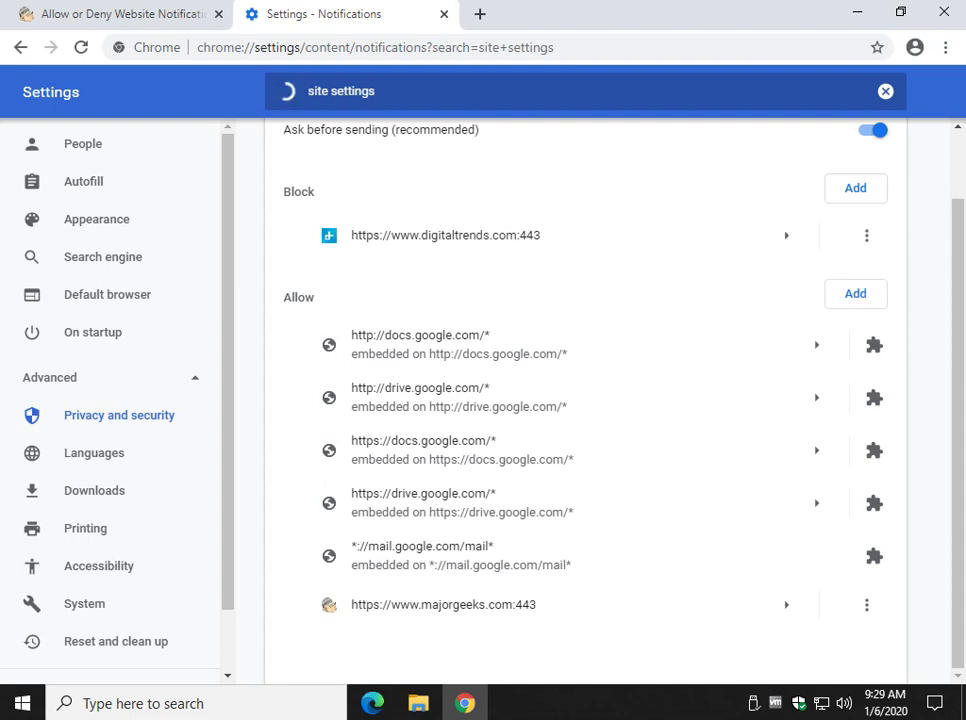
scroll(585, 400, up, 1)
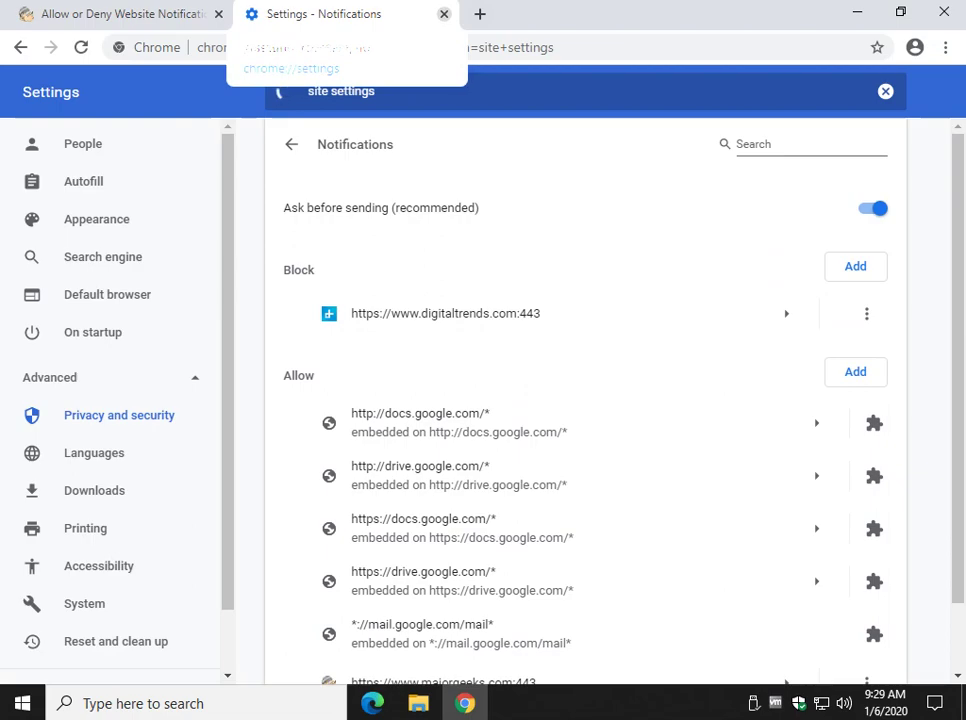
Close the Notifications settings tab, check majorgeeks.com's site info, and scroll down the article.
click(444, 14)
scroll(480, 365, up, 15)
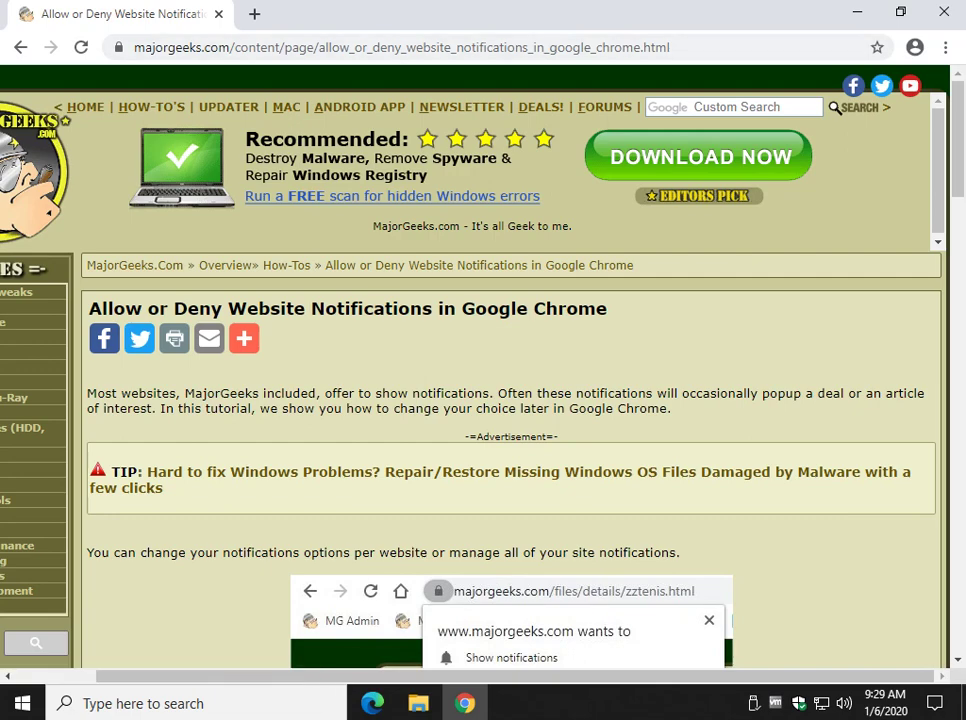
click(118, 47)
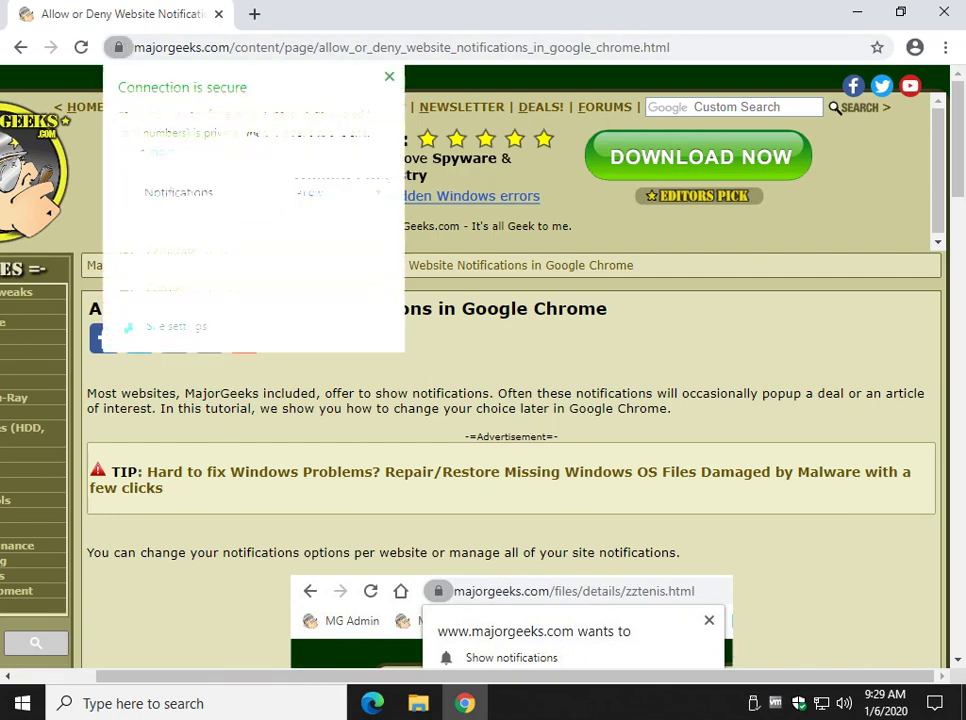
scroll(483, 366, down, 7)
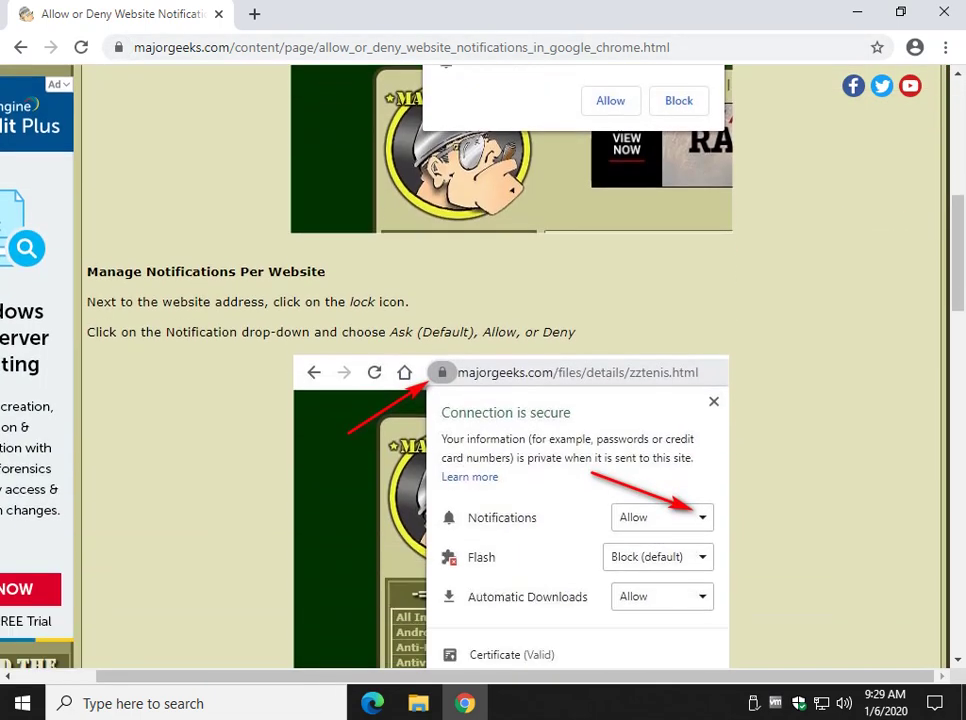
scroll(483, 366, down, 2)
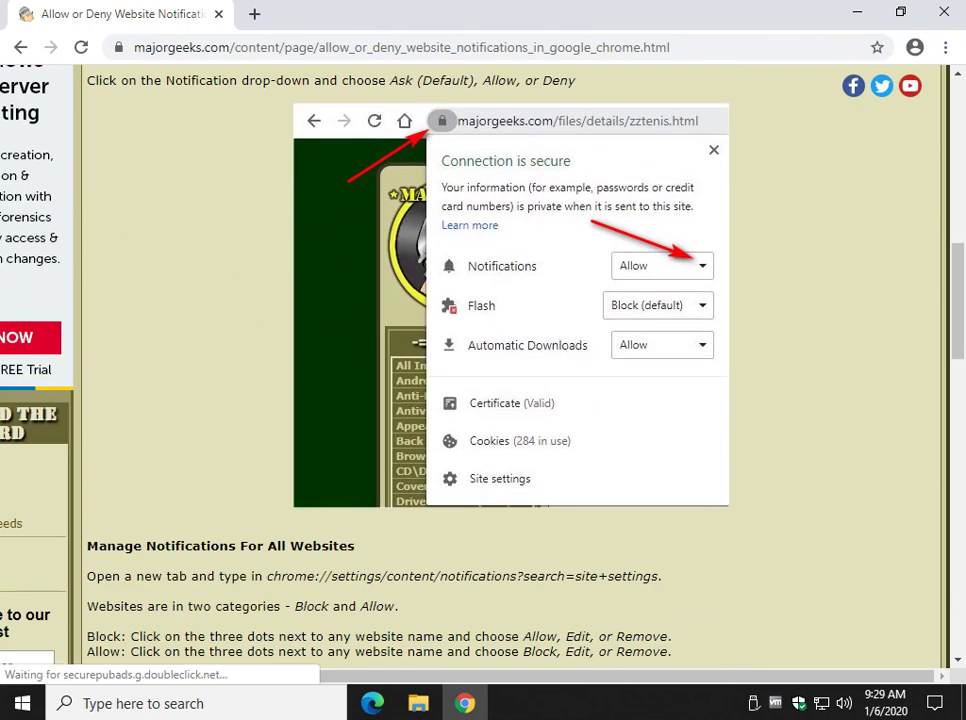